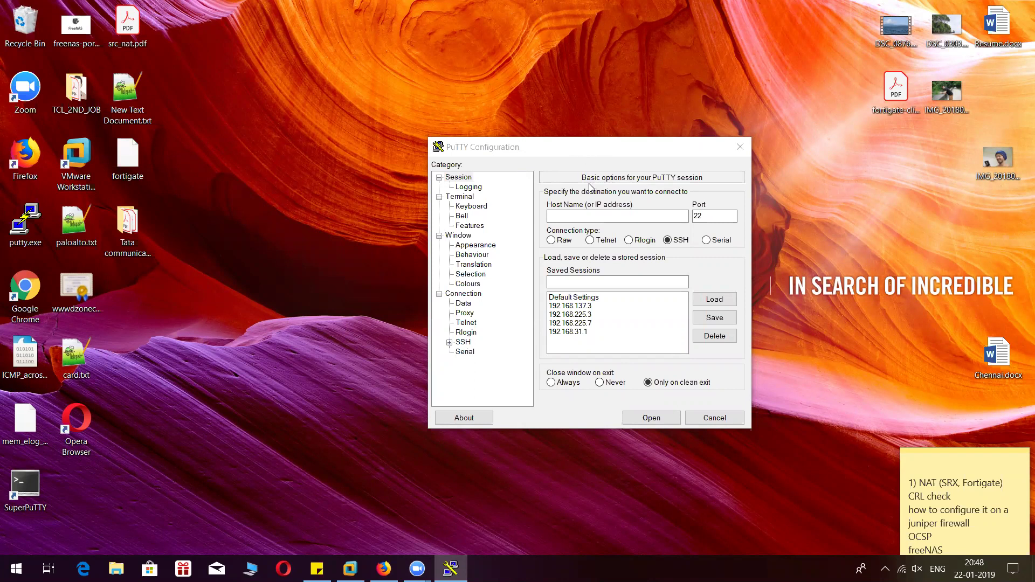
Step: Open an SSH connection to 192.168.225.10 and accept the gateway's host key
{"action": "left_click", "coordinate": [589, 218]}
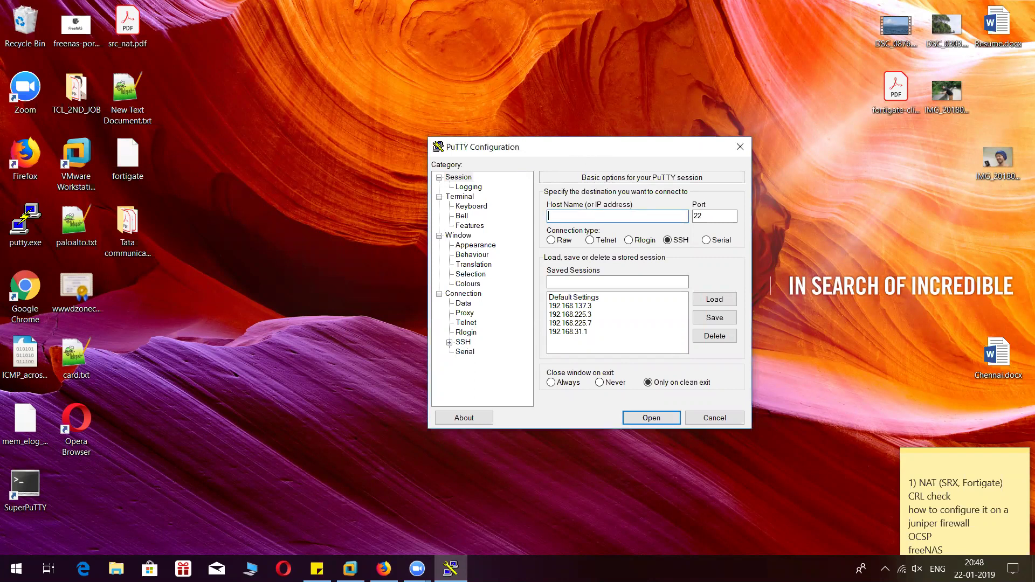
{"action": "type", "text": "192"}
{"action": "type", "text": ".168"}
{"action": "type", "text": ".225"}
{"action": "type", "text": ".10"}
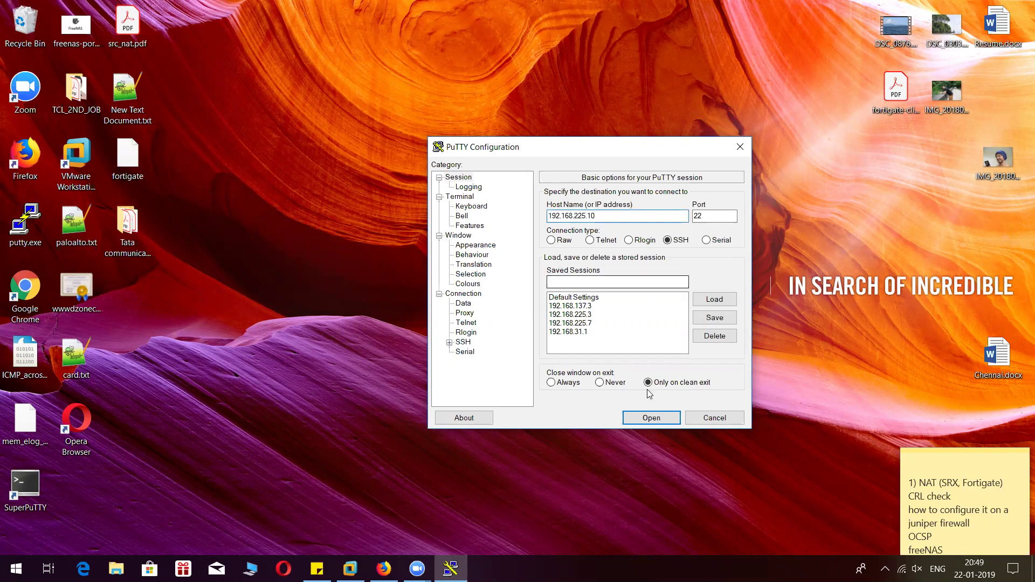
{"action": "left_click", "coordinate": [648, 419]}
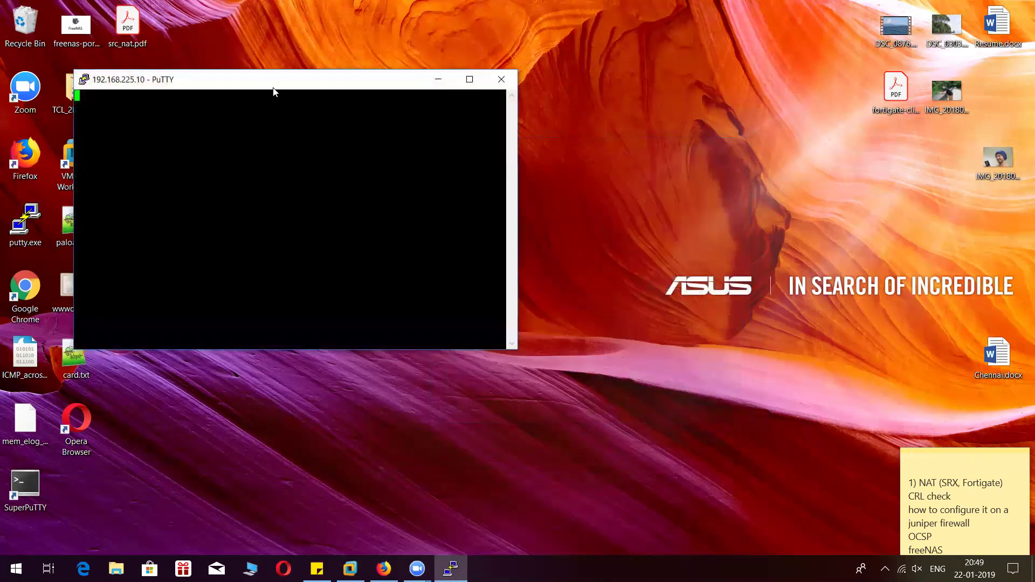
{"action": "mouse_move", "coordinate": [273, 91]}
{"action": "left_mouse_down"}
{"action": "mouse_move", "coordinate": [535, 110]}
{"action": "mouse_move", "coordinate": [491, 103]}
{"action": "left_mouse_up"}
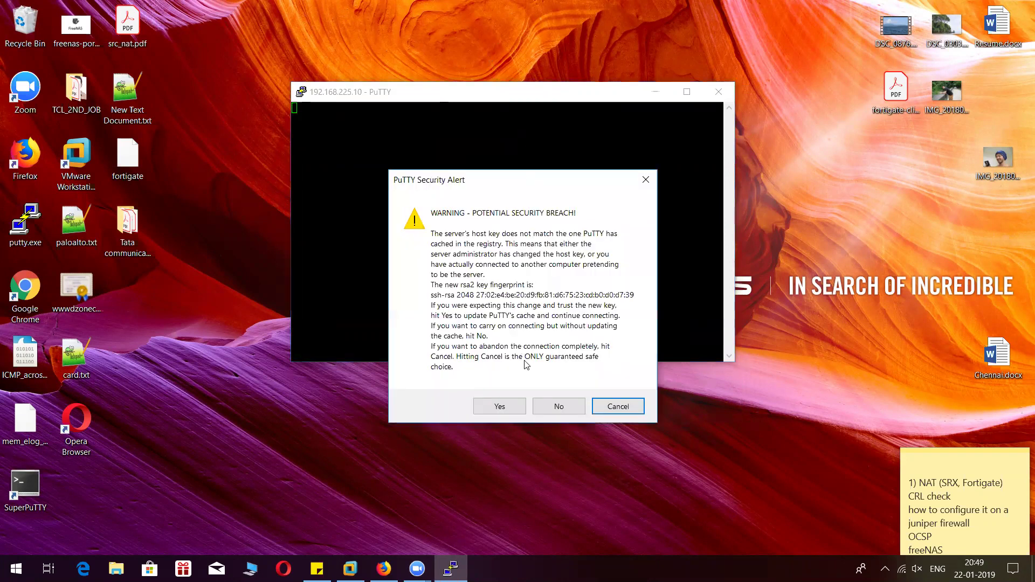
{"action": "left_click", "coordinate": [499, 407]}
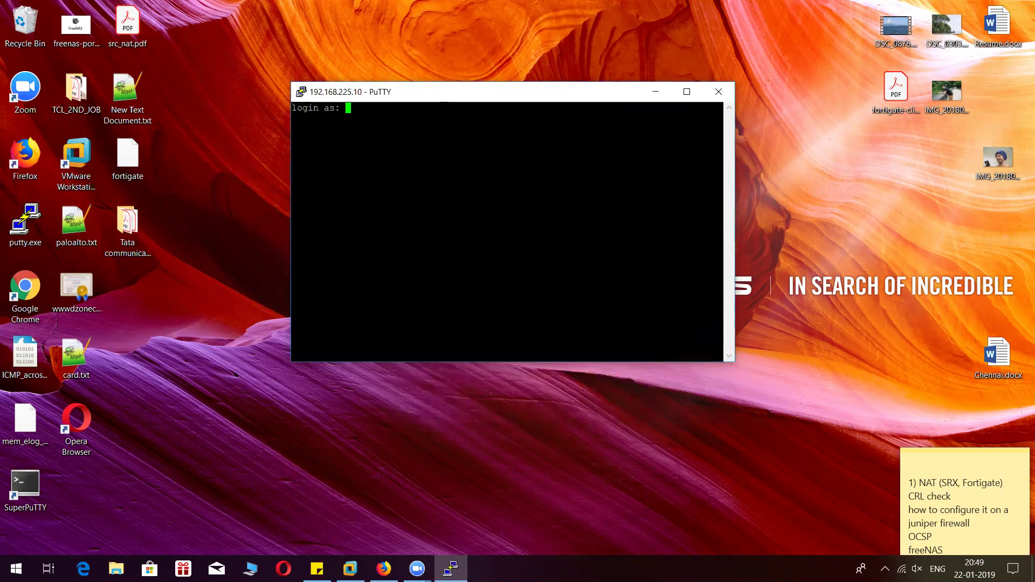
{"action": "type", "text": "admin"}
Step: Log in to the gateway as admin with the login password
{"action": "key", "text": "Return"}
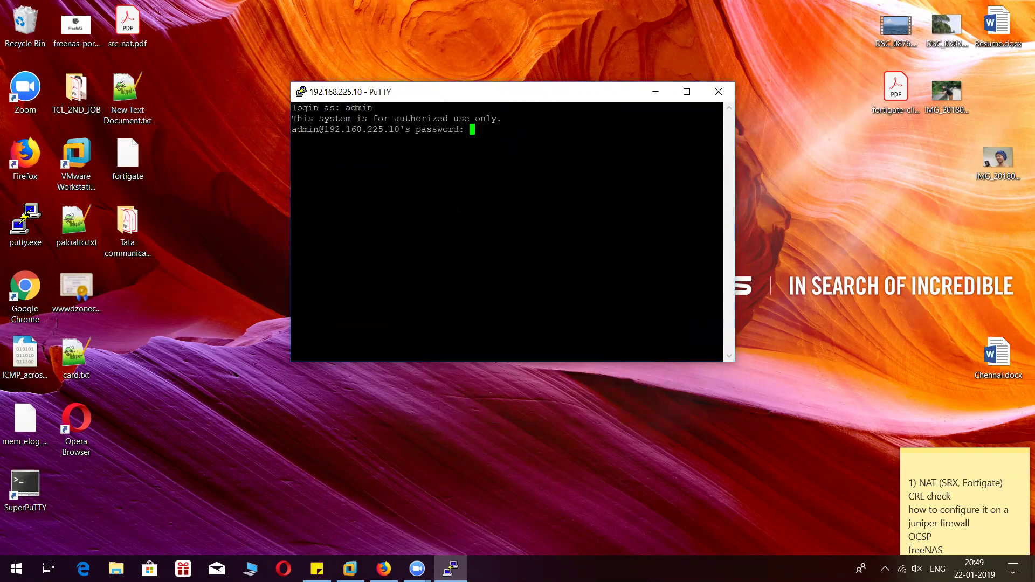
{"action": "key", "text": "Return"}
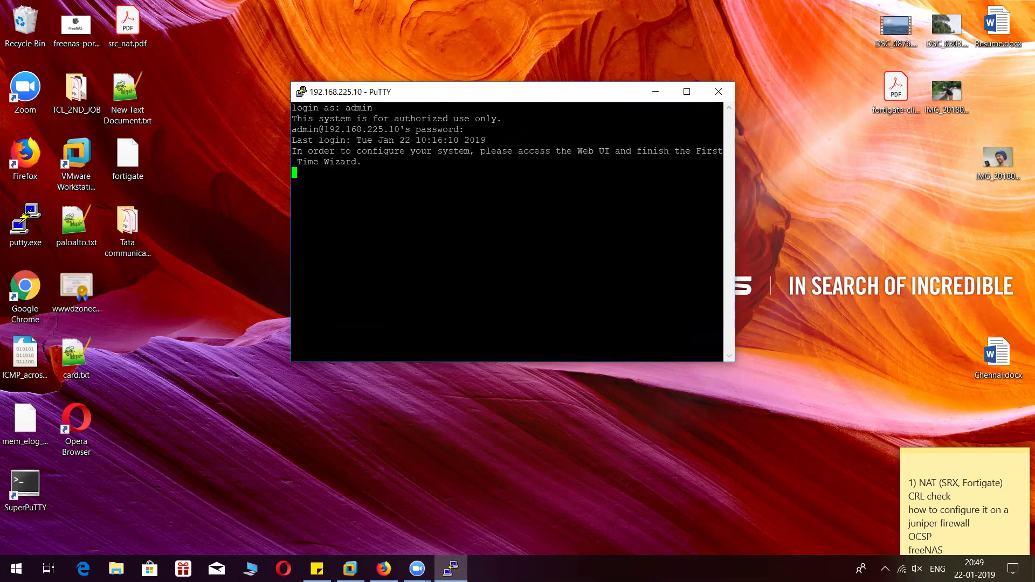
{"action": "key", "text": "Return"}
{"action": "key", "text": "Return"}
{"action": "key", "text": "Return"}
{"action": "key", "text": "Return"}
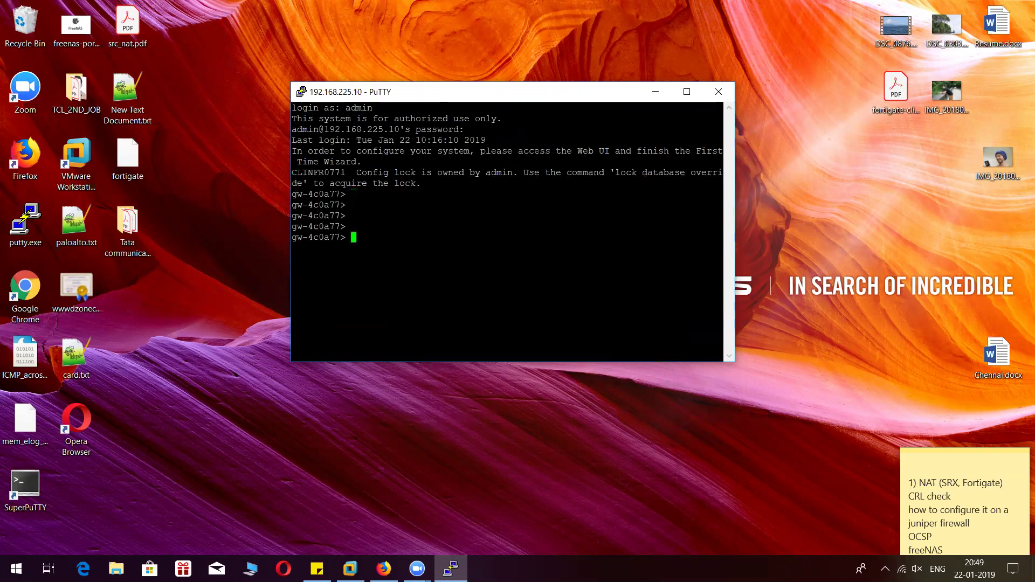
Step: Run 'show interface eth0' and check that its IPv4 address is 192.168.225.10/24
{"action": "left_click_drag", "start_coordinate": [489, 91], "coordinate": [495, 82]}
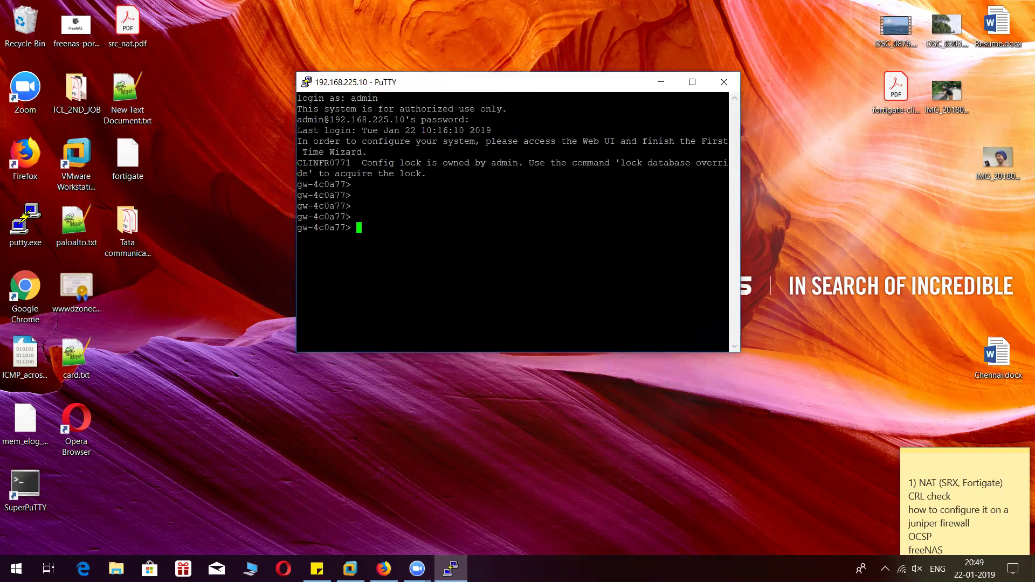
{"action": "type", "text": "get"}
{"action": "key", "text": "BackSpace"}
{"action": "key", "text": "BackSpace"}
{"action": "key", "text": "BackSpace"}
{"action": "key", "text": "BackSpace"}
{"action": "type", "text": "sh"}
{"action": "key", "text": "Tab"}
{"action": "type", "text": "in"}
{"action": "type", "text": "ter"}
{"action": "key", "text": "Tab"}
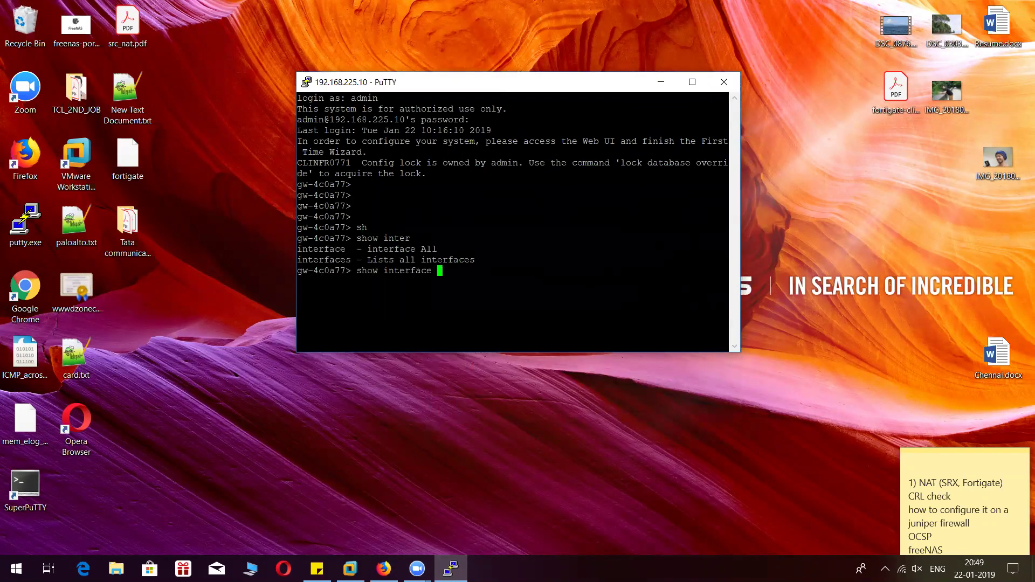
{"action": "type", "text": "eth0"}
{"action": "key", "text": "Return"}
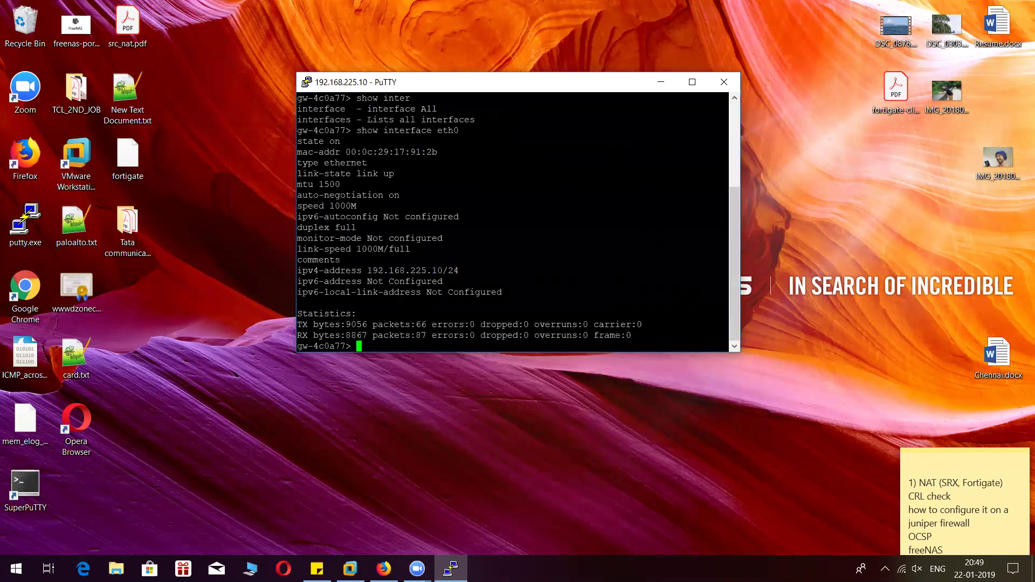
{"action": "left_click_drag", "start_coordinate": [367, 271], "coordinate": [459, 271]}
{"action": "left_click", "coordinate": [460, 271]}
{"action": "key", "text": "Return"}
{"action": "key", "text": "Return"}
{"action": "key", "text": "Return"}
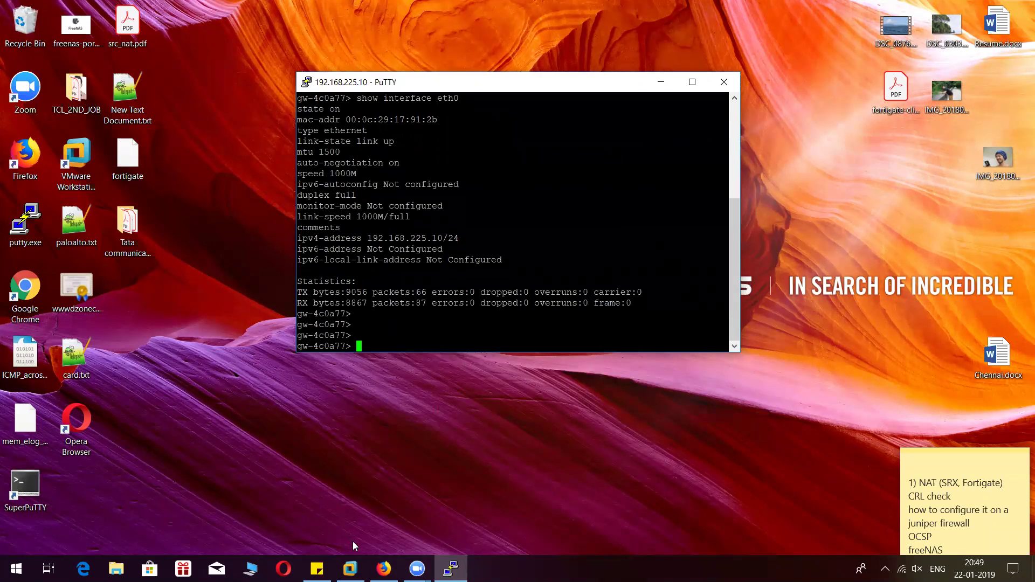
{"action": "left_click", "coordinate": [383, 568]}
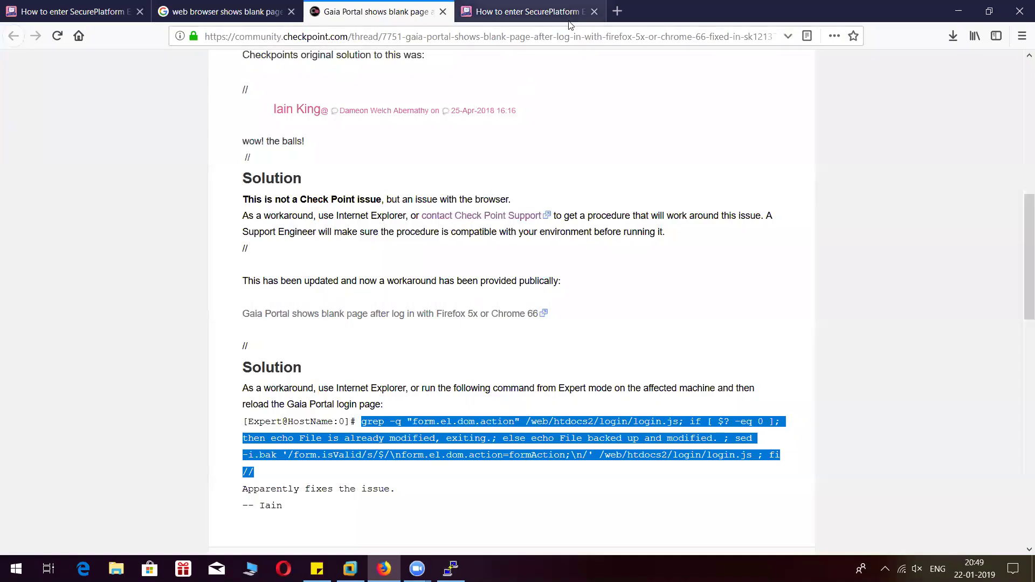
{"action": "left_click", "coordinate": [617, 12]}
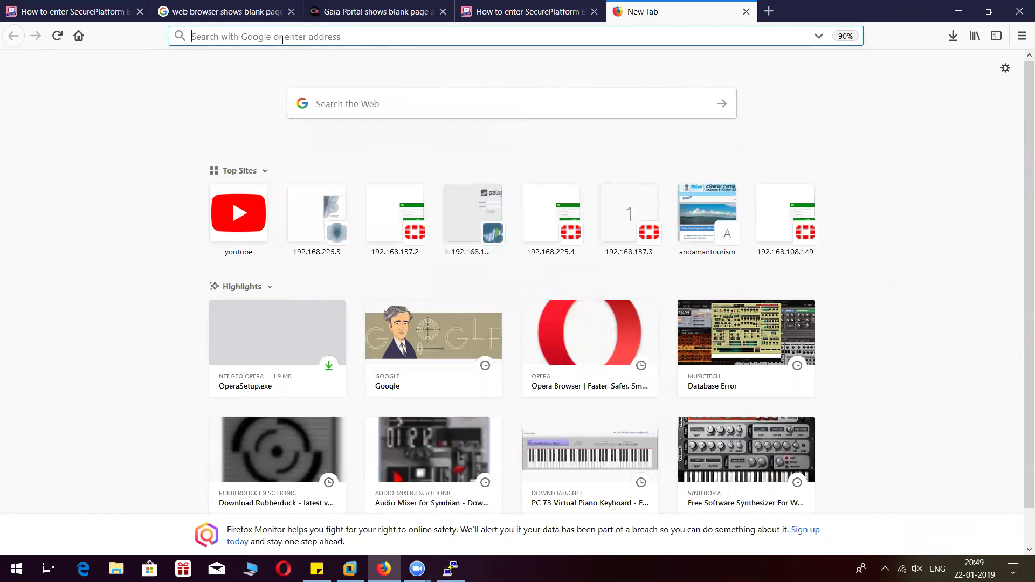
{"action": "type", "text": "ht"}
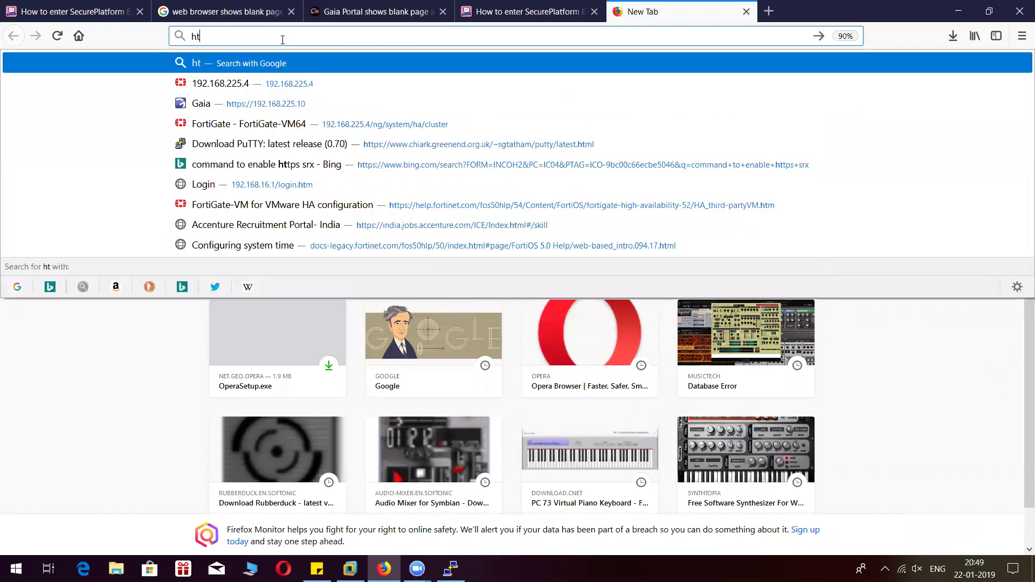
{"action": "type", "text": "tps"}
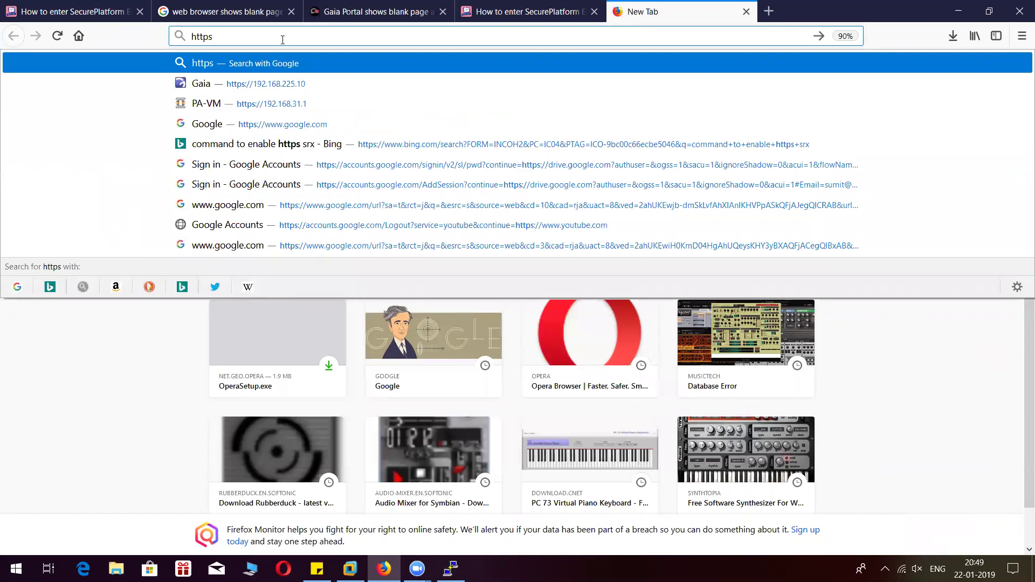
{"action": "type", "text": "://192."}
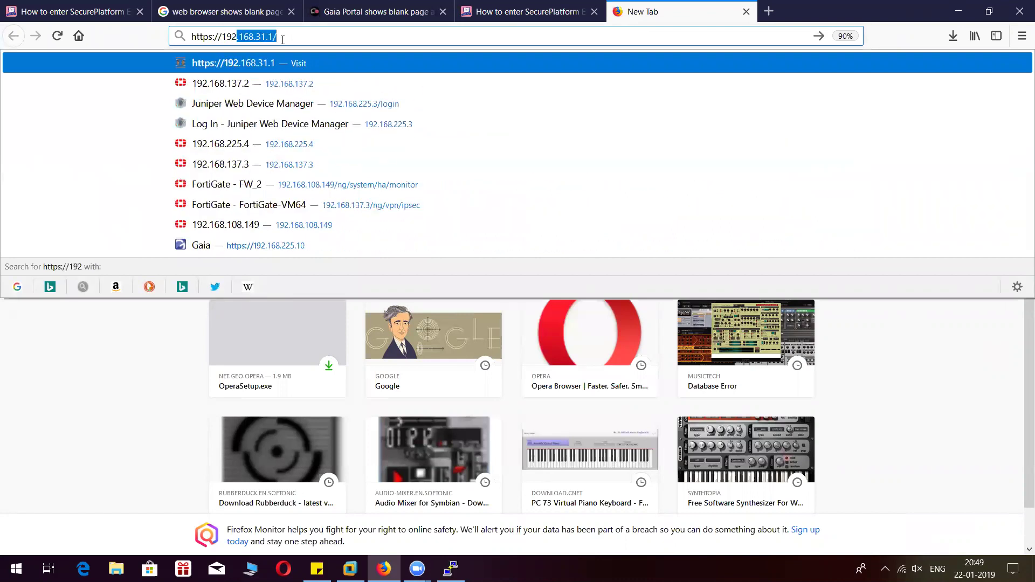
{"action": "type", "text": "168."}
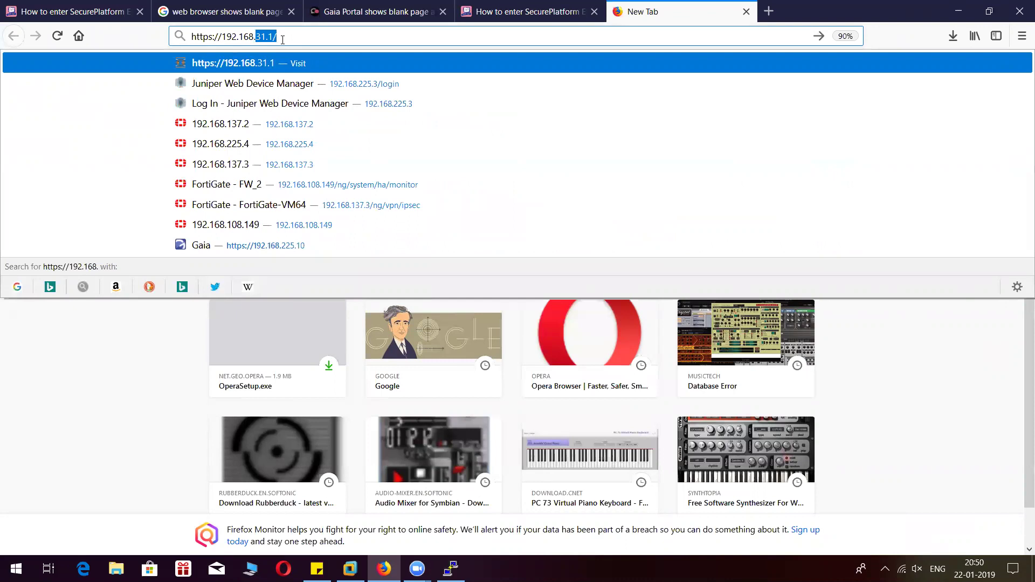
{"action": "type", "text": "225.1"}
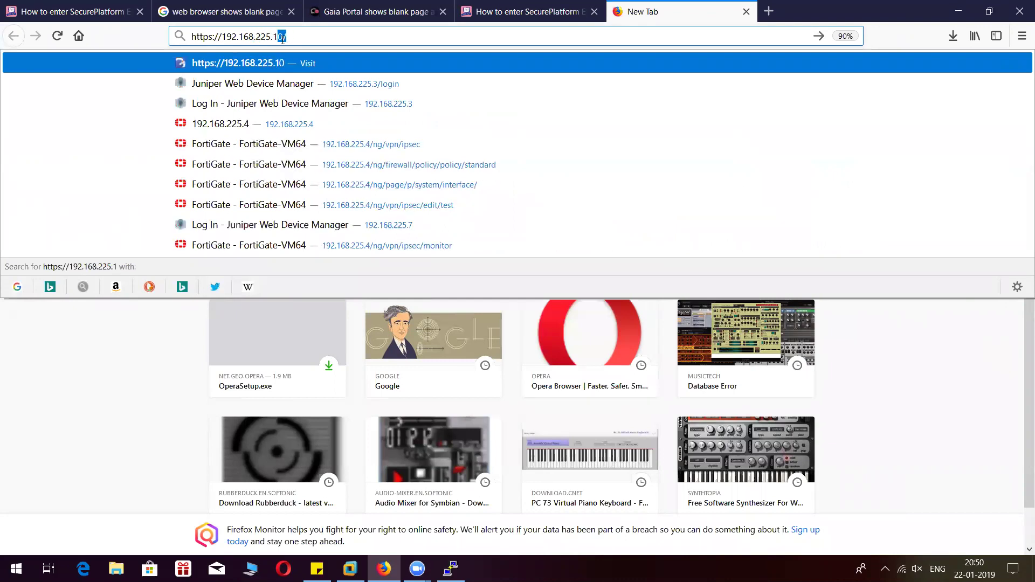
{"action": "type", "text": "0"}
{"action": "key", "text": "Return"}
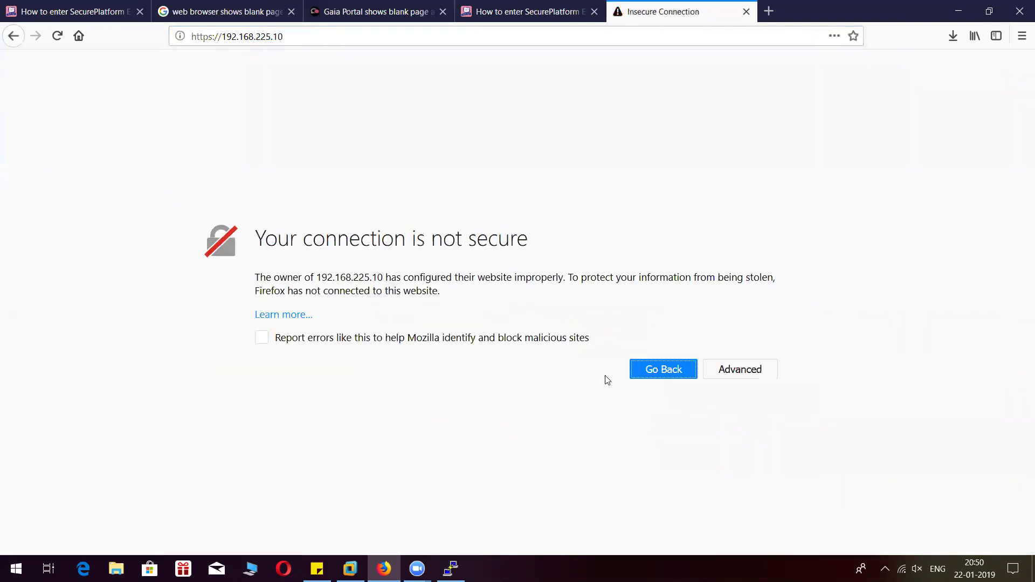
Step: Add a permanent security exception for the gateway's self-signed certificate
{"action": "left_click", "coordinate": [711, 370]}
{"action": "scroll", "coordinate": [502, 421], "scroll_direction": "down", "scroll_amount": 2}
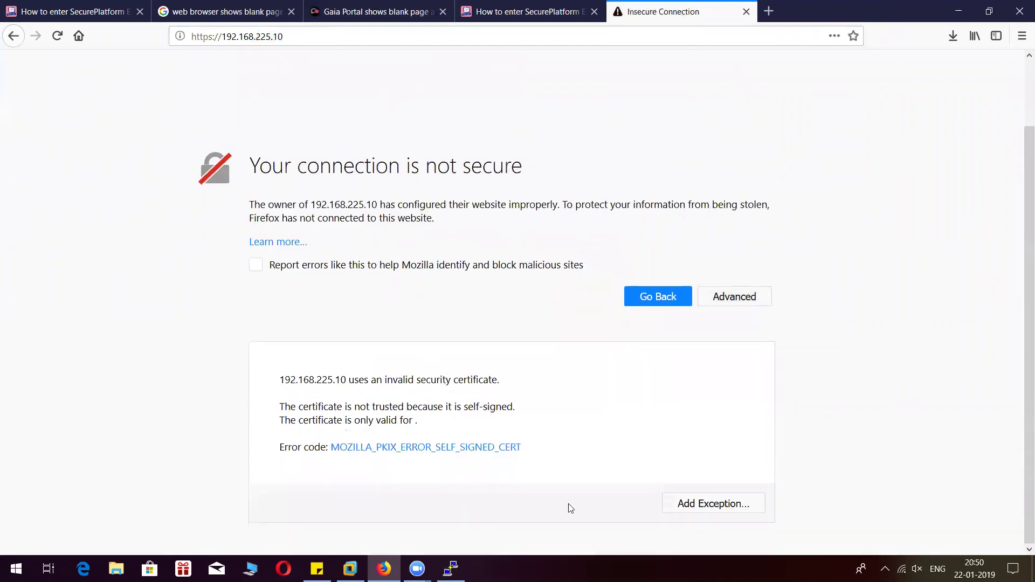
{"action": "left_click", "coordinate": [679, 504]}
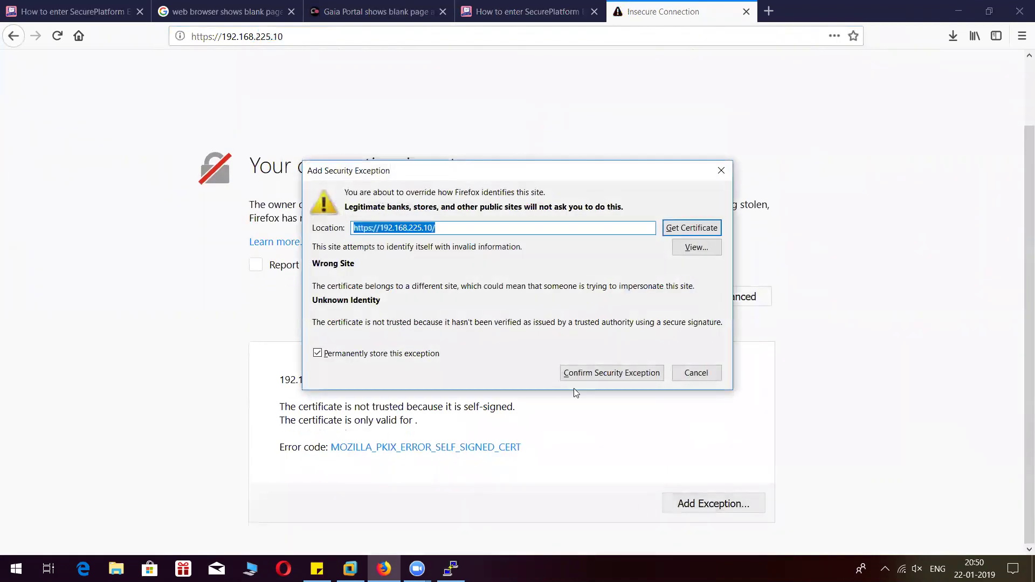
{"action": "left_click", "coordinate": [629, 376]}
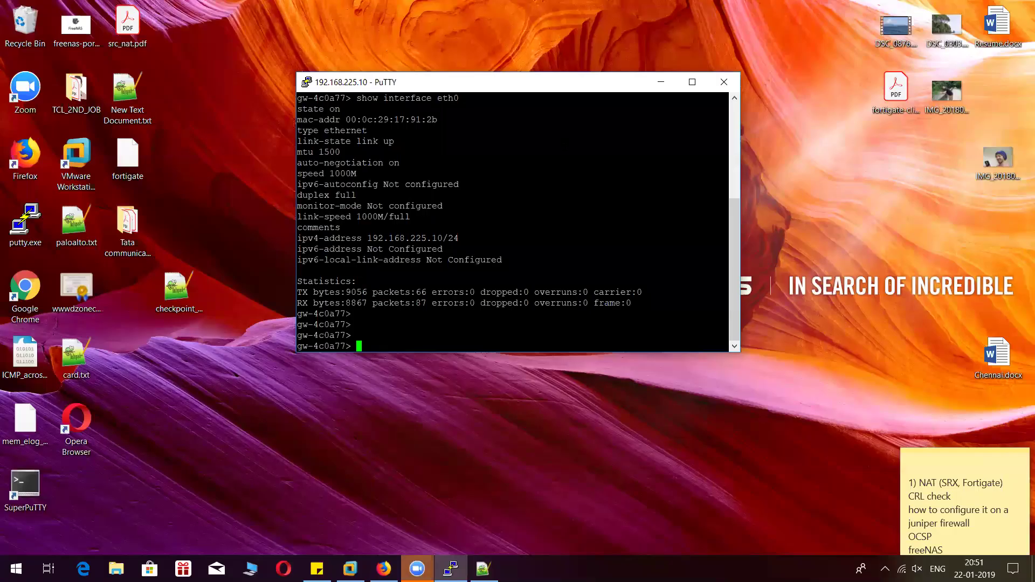
Step: Copy the whole login.js sed patch line from checkpoint_error.txt, then return to PuTTY
{"action": "key", "text": "alt+Tab"}
{"action": "double_click", "coordinate": [211, 69]}
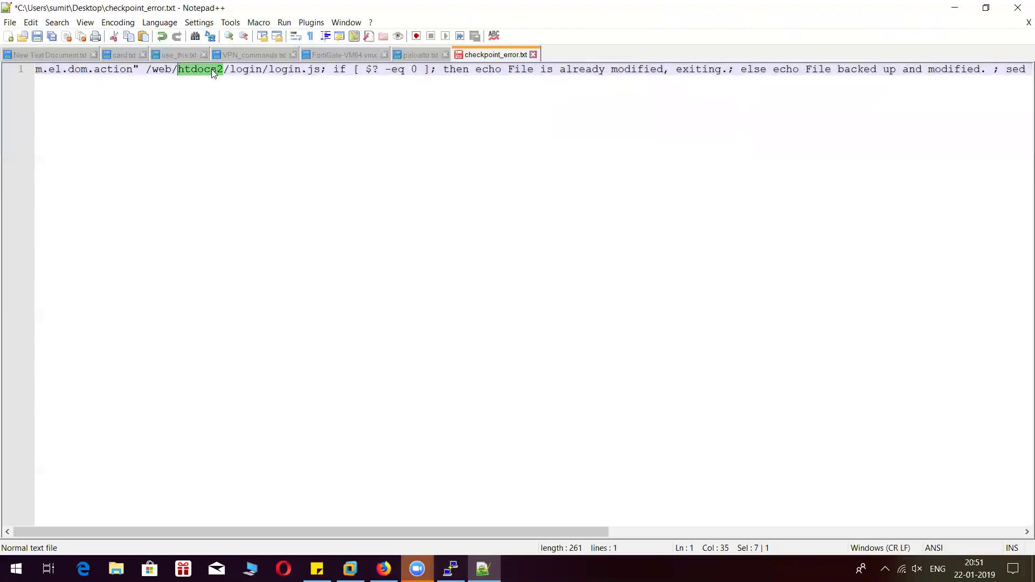
{"action": "key", "text": "ctrl+a"}
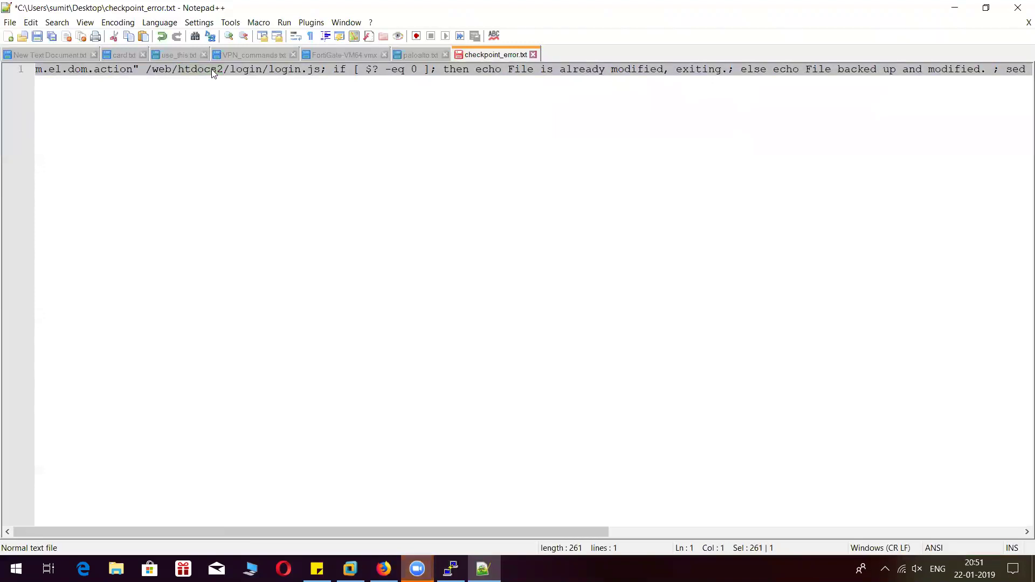
{"action": "left_click", "coordinate": [451, 568]}
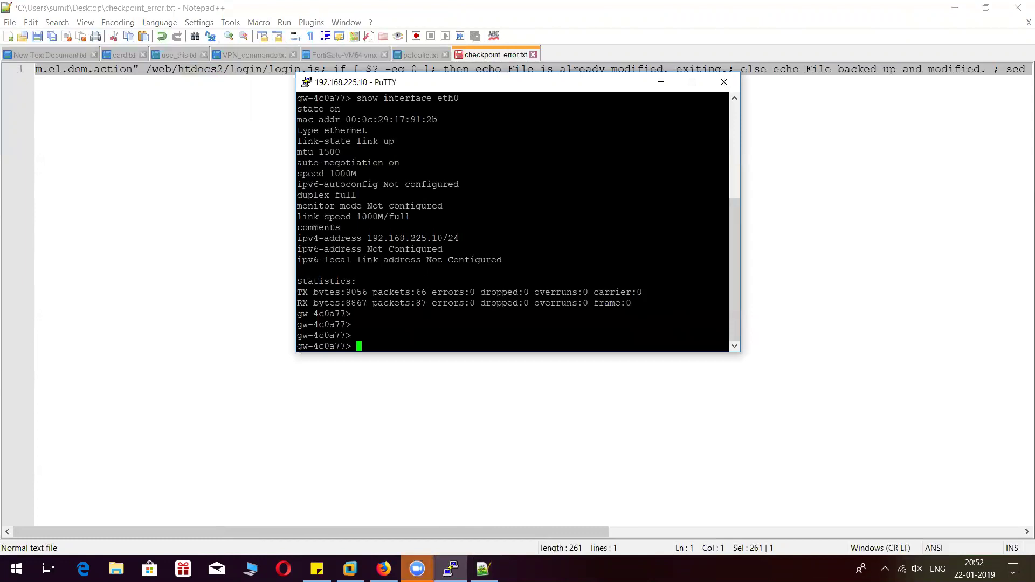
{"action": "type", "text": "exe"}
Step: Set a new expert password with 'set expert-password', entering it twice
{"action": "key", "text": "BackSpace"}
{"action": "key", "text": "BackSpace"}
{"action": "key", "text": "BackSpace"}
{"action": "type", "text": "set"}
{"action": "type", "text": " ex"}
{"action": "type", "text": "per"}
{"action": "key", "text": "Tab"}
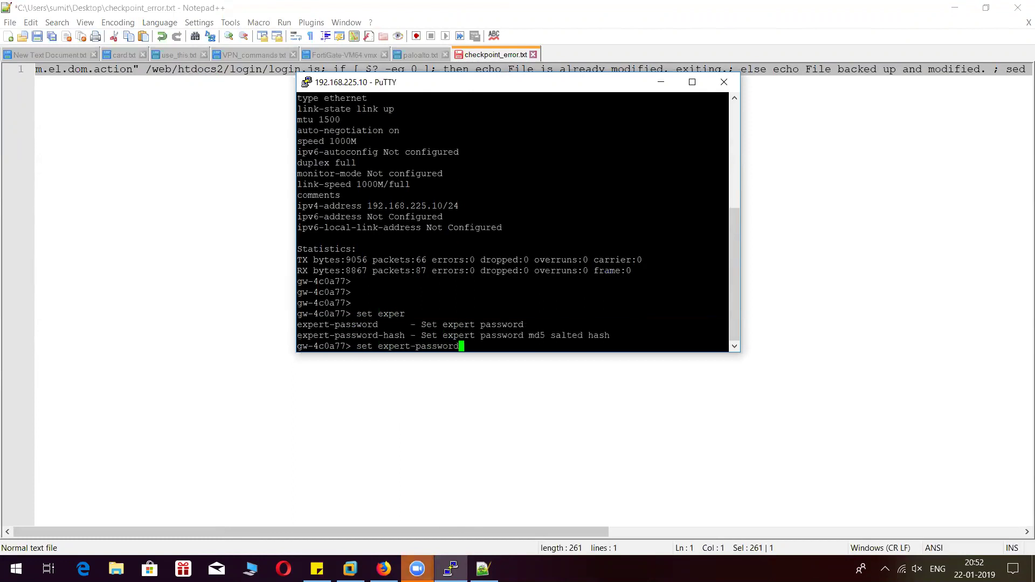
{"action": "key", "text": "Return"}
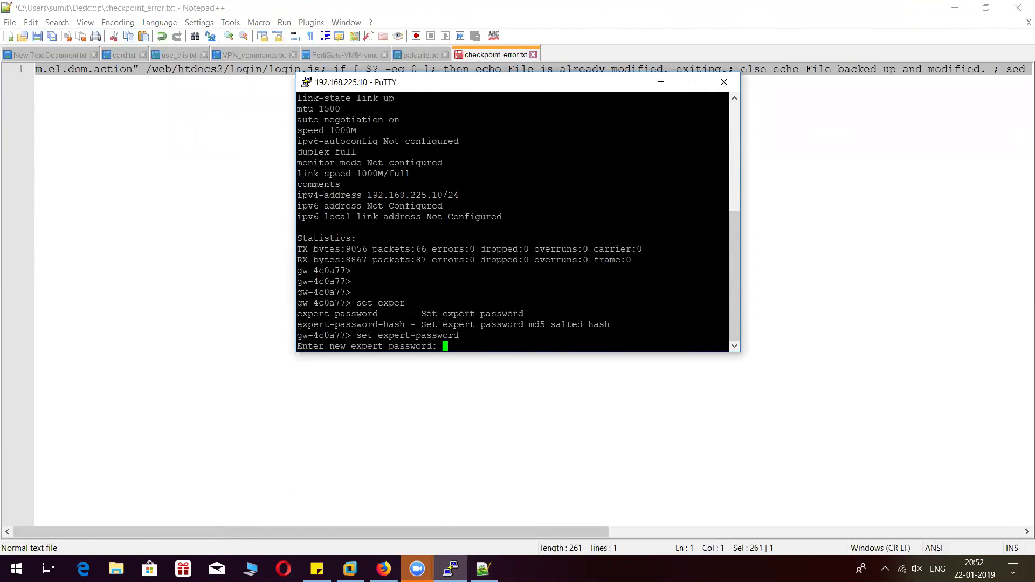
{"action": "key", "text": "Return"}
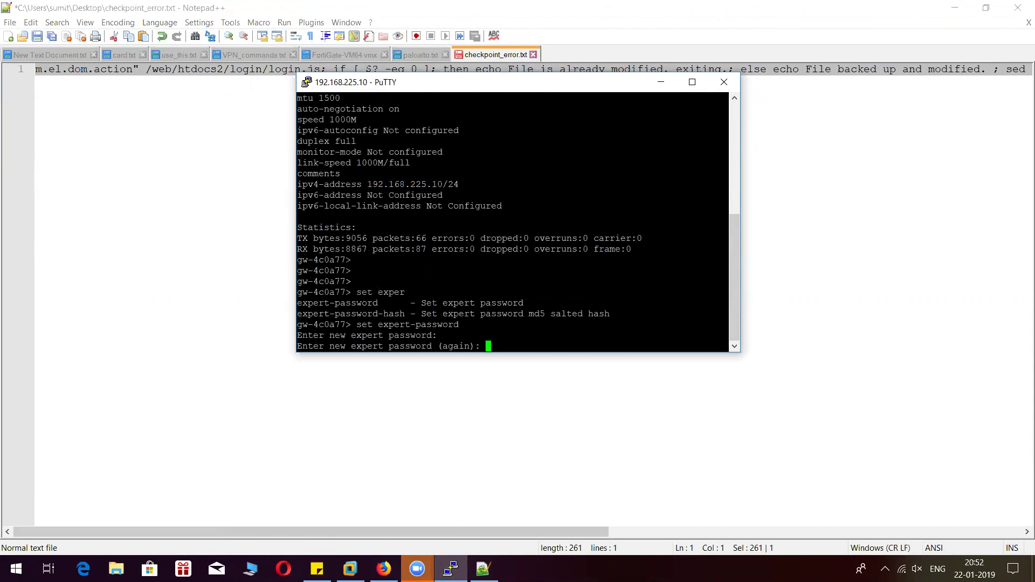
{"action": "key", "text": "Return"}
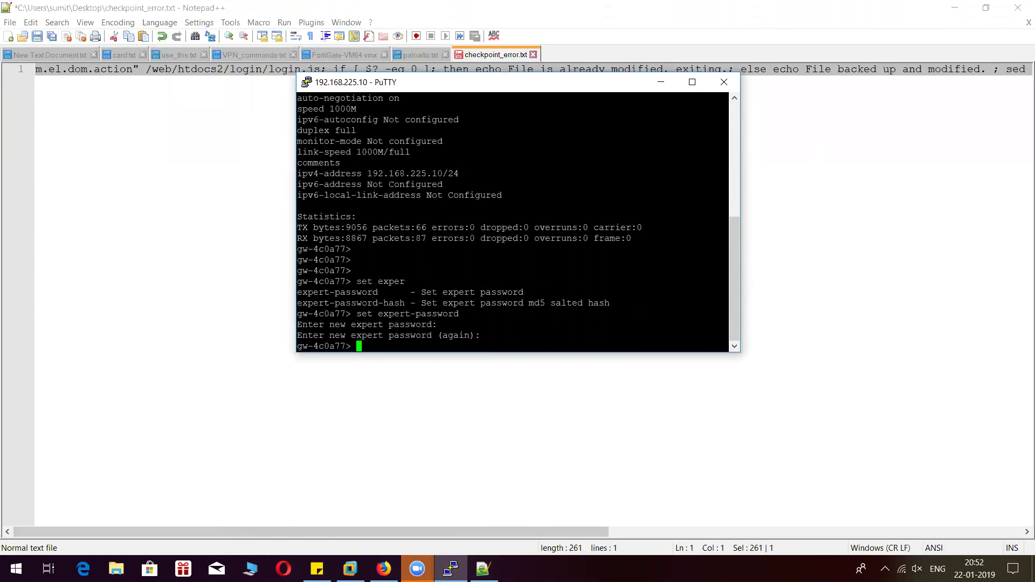
{"action": "type", "text": "exp"}
{"action": "type", "text": "e"}
Step: Enter expert mode with the 'expert' command and the expert password
{"action": "key", "text": "Tab"}
{"action": "key", "text": "Return"}
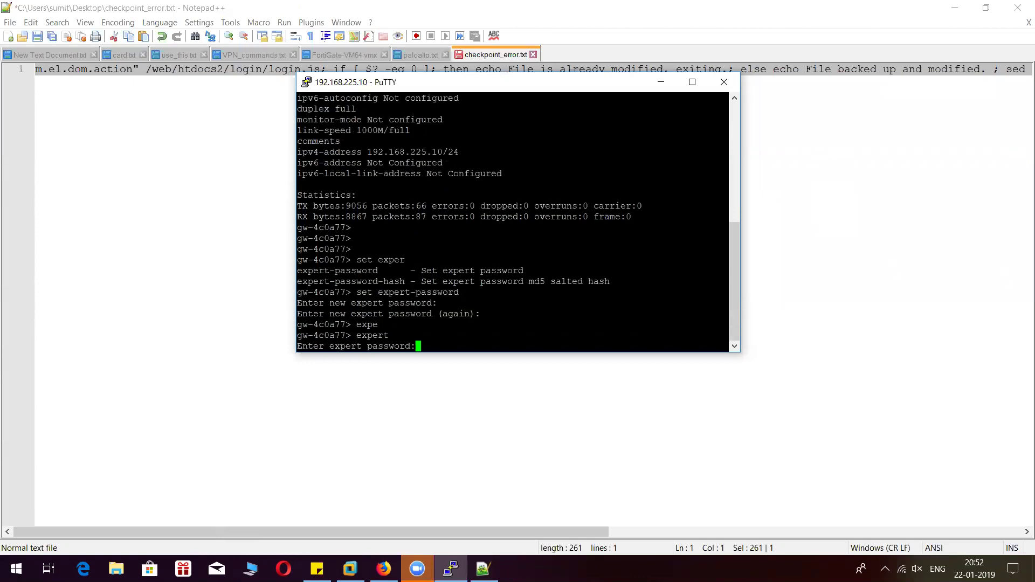
{"action": "key", "text": "Return"}
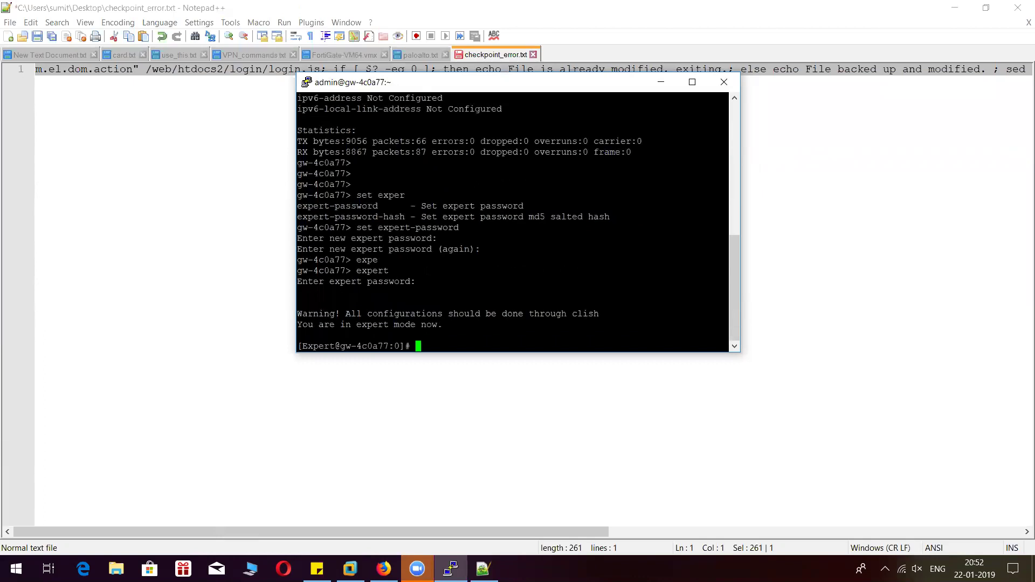
{"action": "key", "text": "Return"}
{"action": "key", "text": "Return"}
{"action": "key", "text": "Return"}
{"action": "key", "text": "Return"}
{"action": "key", "text": "Return"}
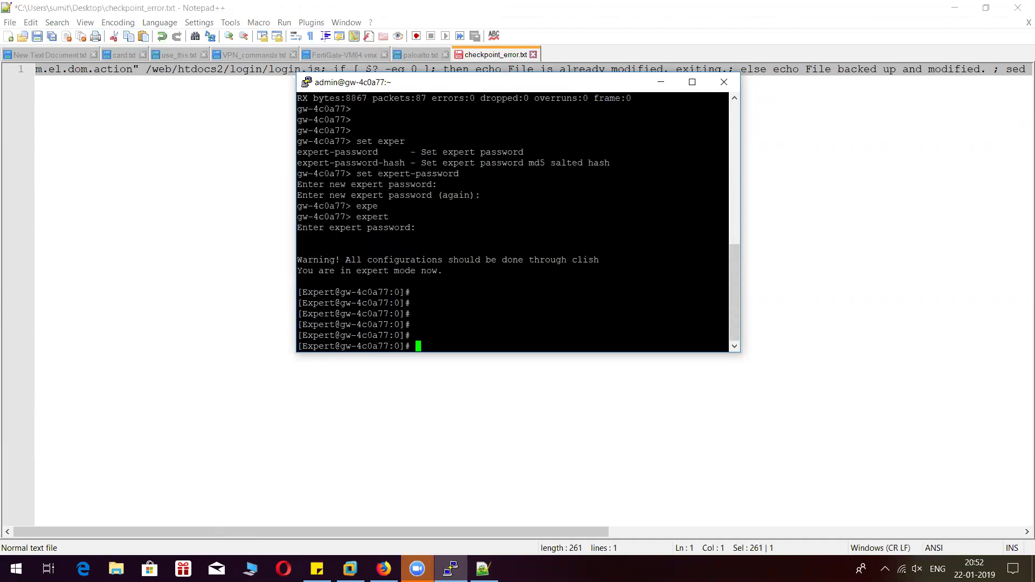
Step: Paste and run the login.js patch command, backing up and modifying the file
{"action": "type", "text": "grep -q \"form.el.dom.action\" /web/htdocs2/login/login.js; if [ $? -eq 0 ]; then echo File is already modified, exiting.; else echo File backed up and modified. ; sed -i.bak '/form.isValid/s/$/\\nform.el.dom.action=formAction;\\n/' /web/htdocs2/login/login.js ; fi"}
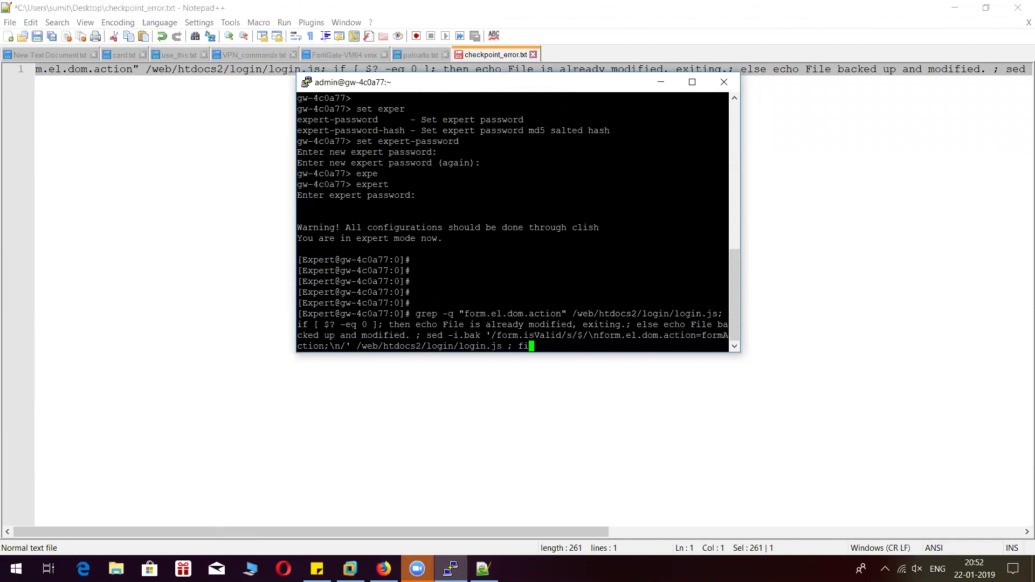
{"action": "key", "text": "Return"}
{"action": "key", "text": "Return"}
{"action": "key", "text": "Return"}
{"action": "key", "text": "Return"}
{"action": "type", "text": "e"}
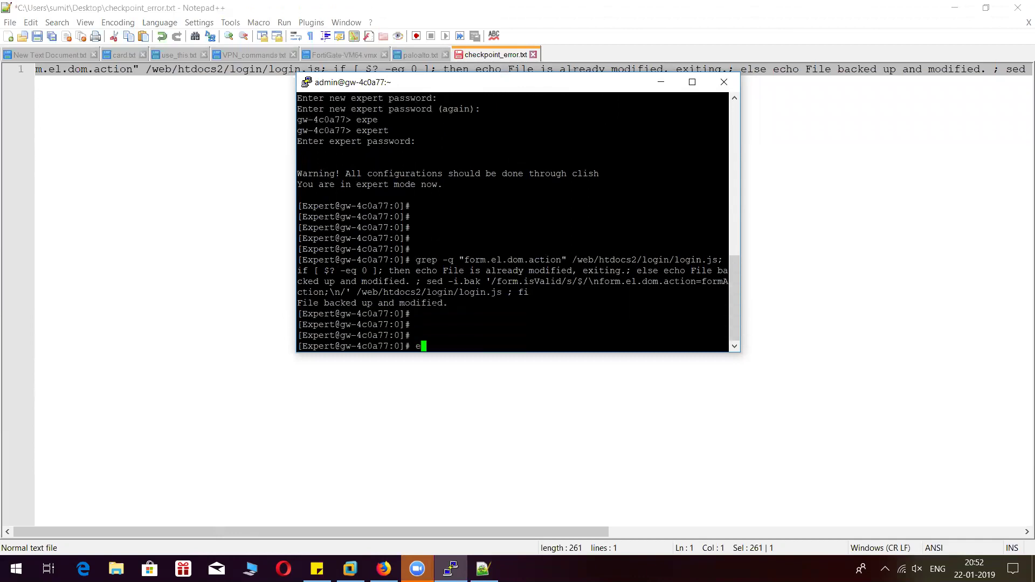
{"action": "type", "text": "xit"}
Step: Exit expert mode and run 'save config' on the gateway
{"action": "key", "text": "Return"}
{"action": "key", "text": "Return"}
{"action": "key", "text": "Return"}
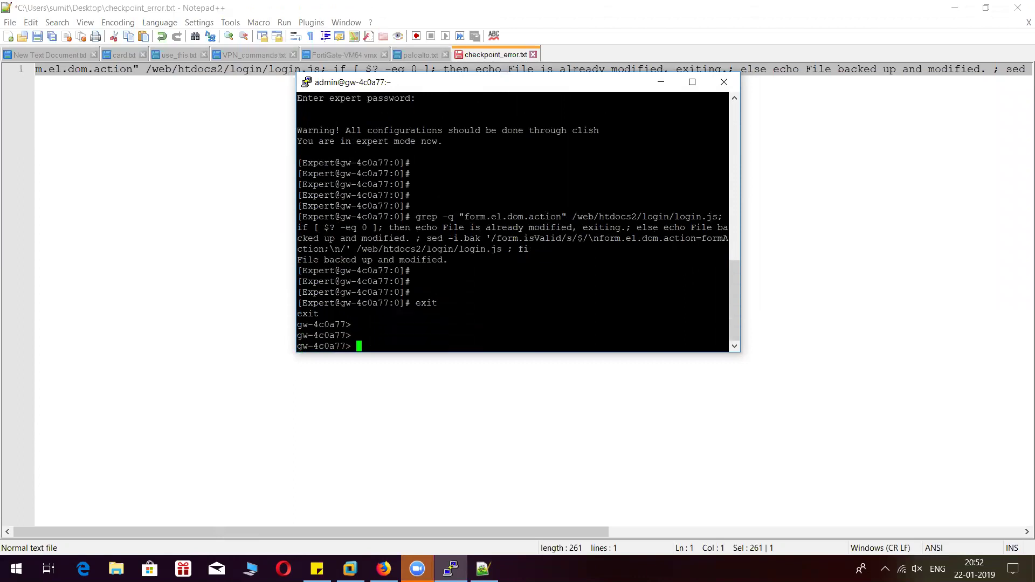
{"action": "key", "text": "Return"}
{"action": "type", "text": "save c"}
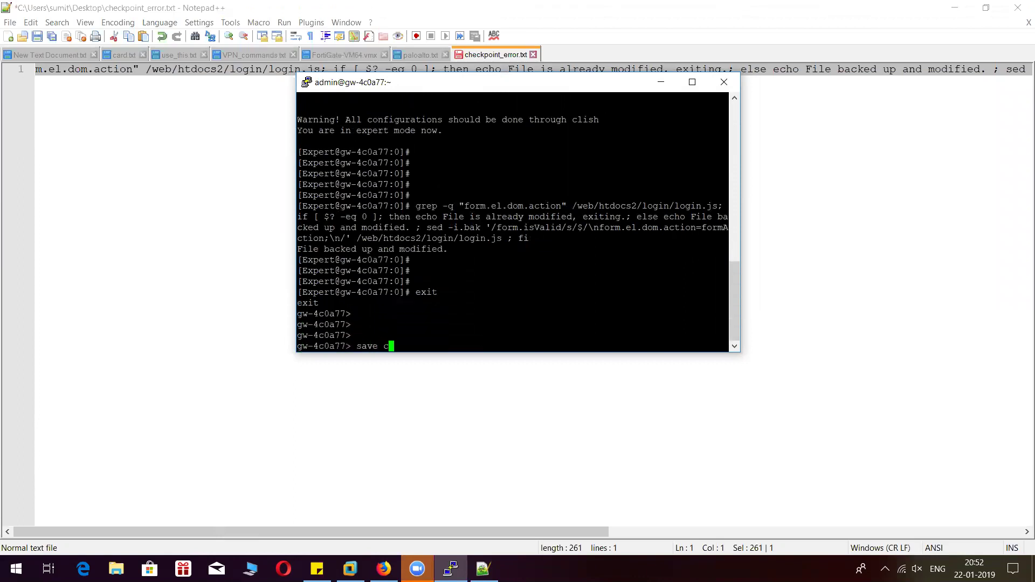
{"action": "type", "text": "on"}
{"action": "key", "text": "Tab"}
{"action": "key", "text": "Return"}
{"action": "key", "text": "Return"}
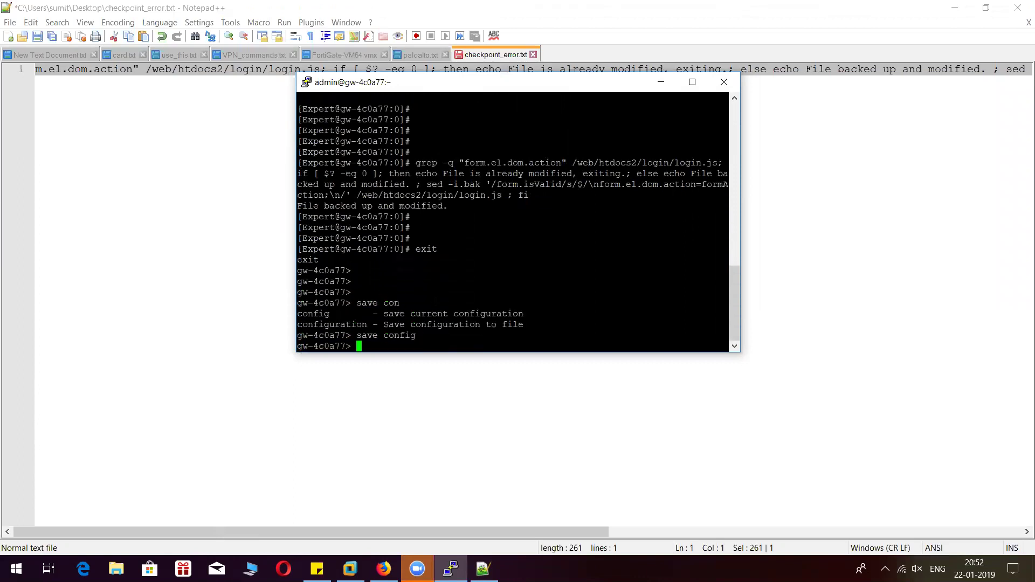
{"action": "key", "text": "Return"}
{"action": "key", "text": "Return"}
{"action": "key", "text": "Return"}
{"action": "key", "text": "Return"}
{"action": "key", "text": "Return"}
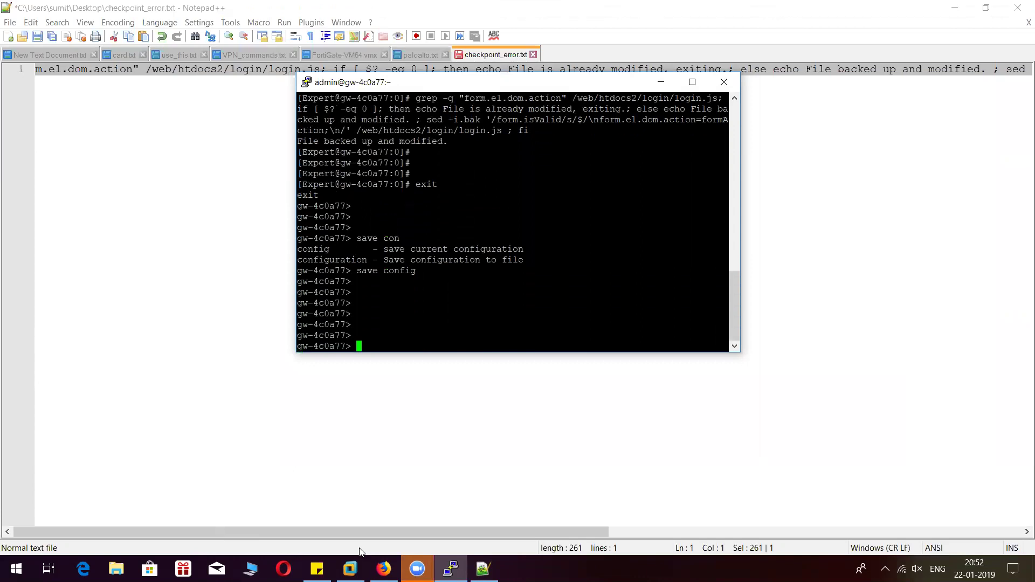